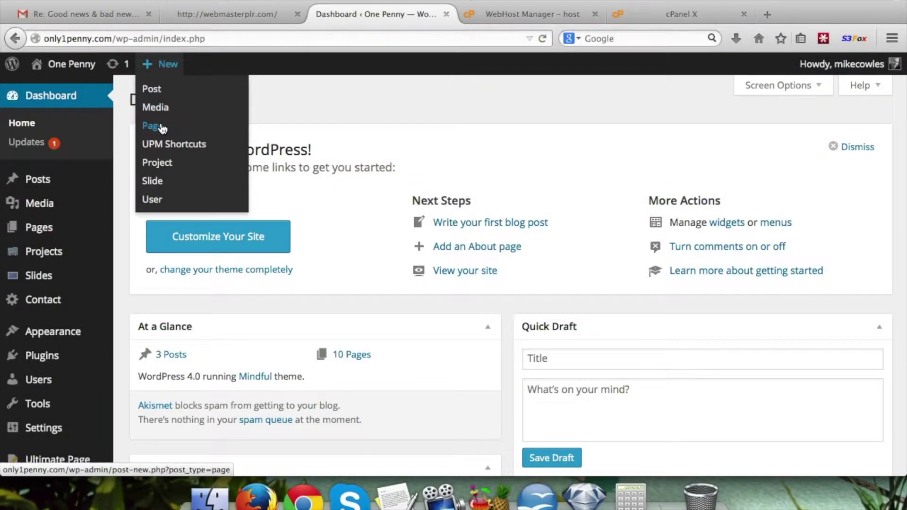
Create a new page titled 'imagetest' and bring up the media library from its body.
click(161, 126)
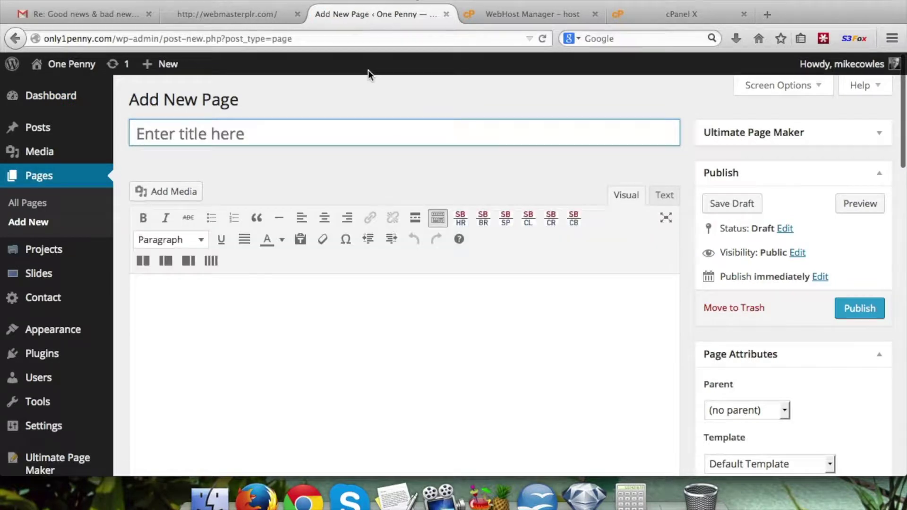
text(ima)
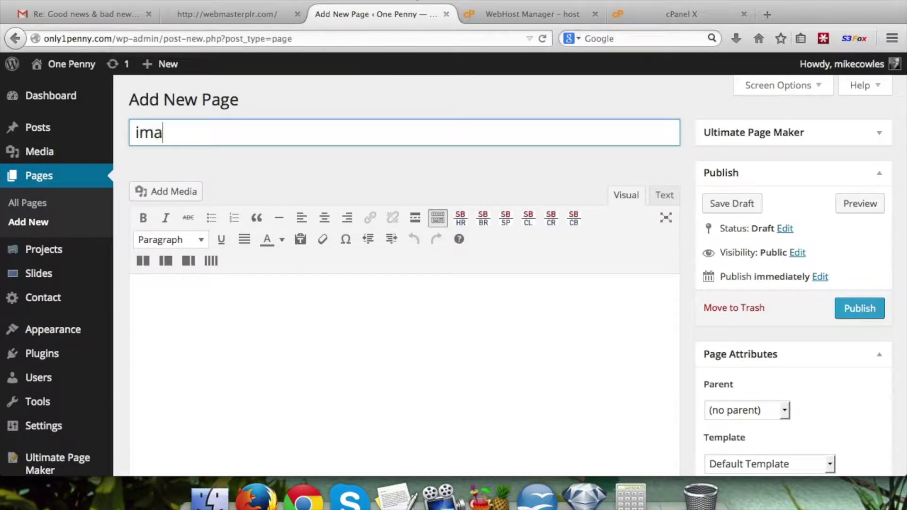
text(getest)
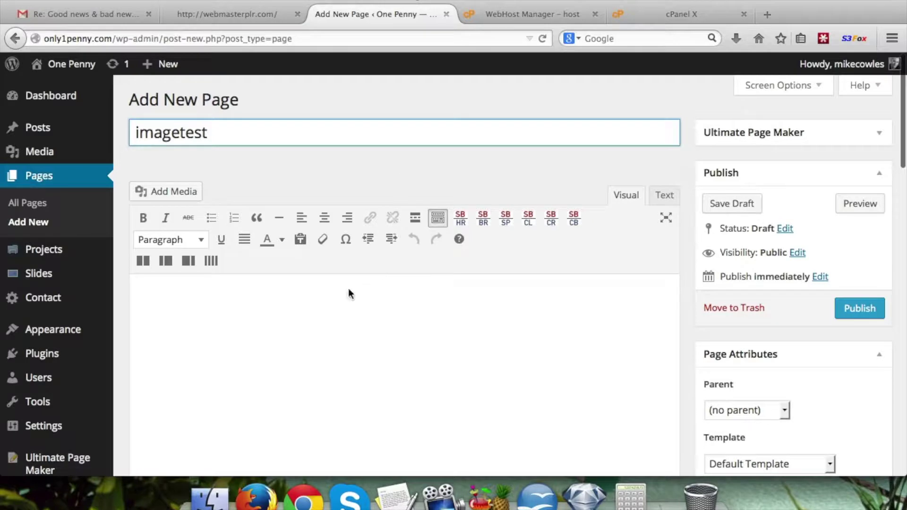
click(280, 357)
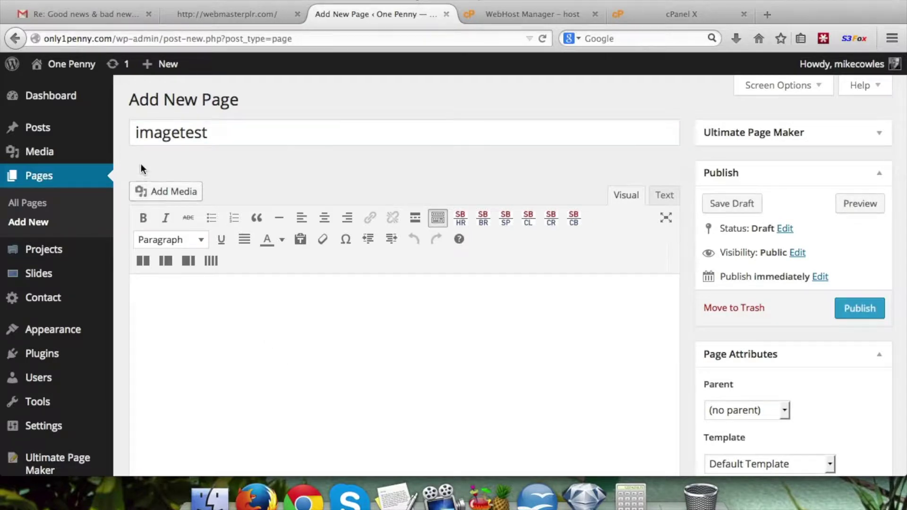
click(163, 196)
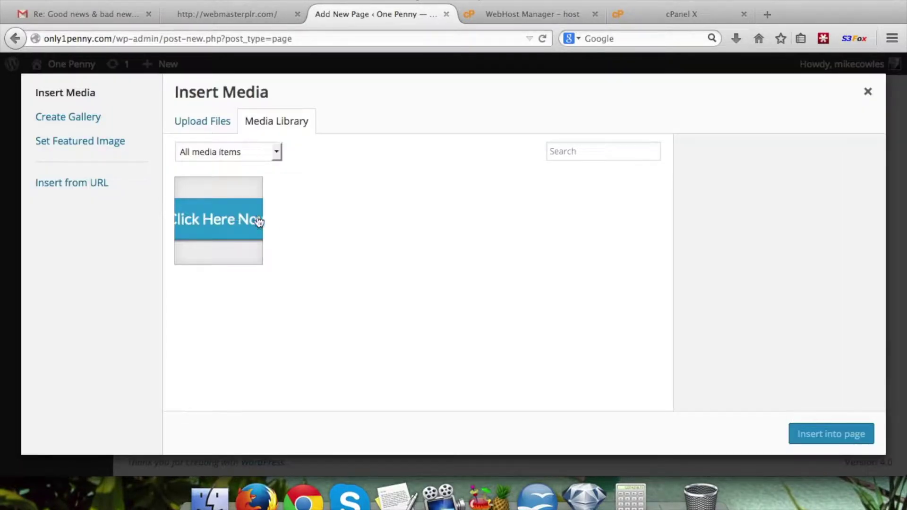
Insert the Click Here Now image with Alignment None and Link To None.
click(213, 221)
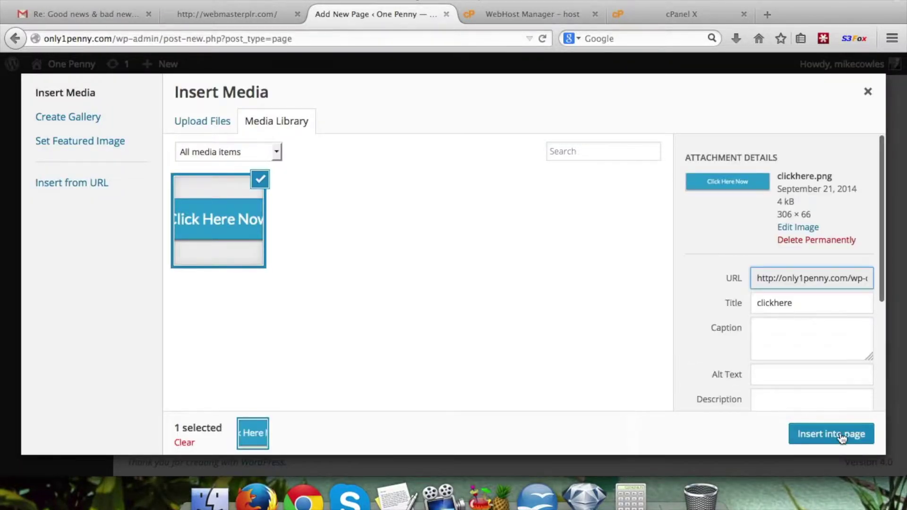
scroll(805, 358, down, 3)
scroll(805, 357, down, 1)
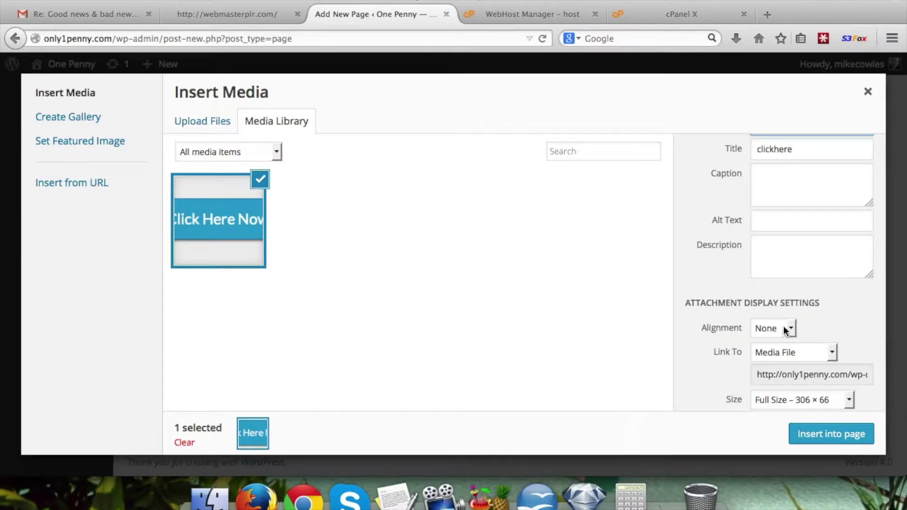
click(786, 331)
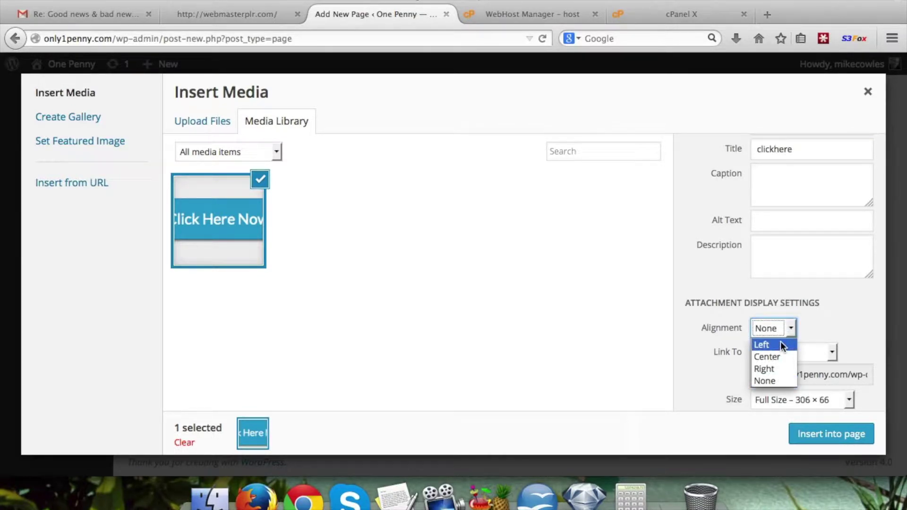
click(783, 382)
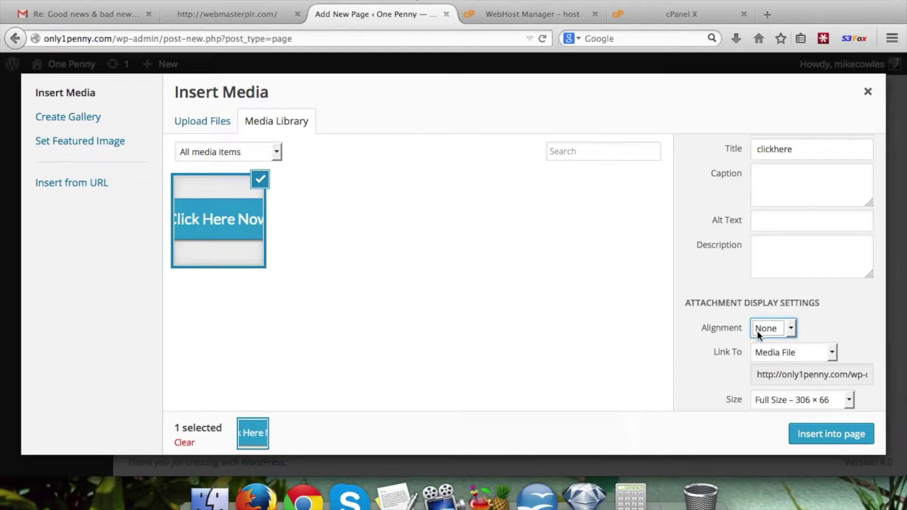
click(796, 351)
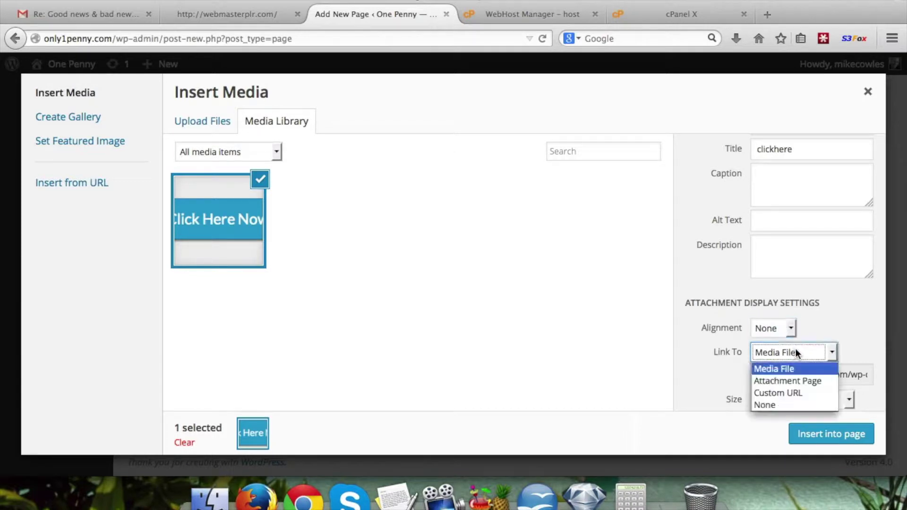
click(786, 403)
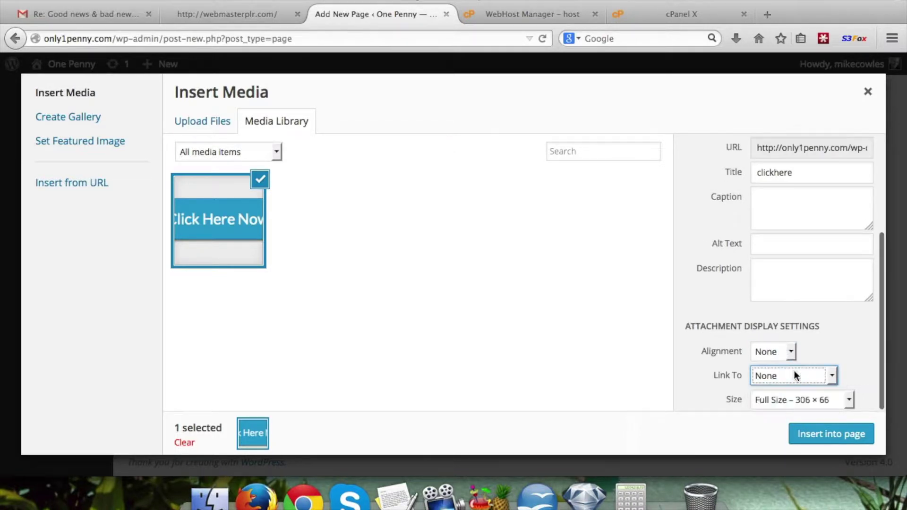
click(850, 432)
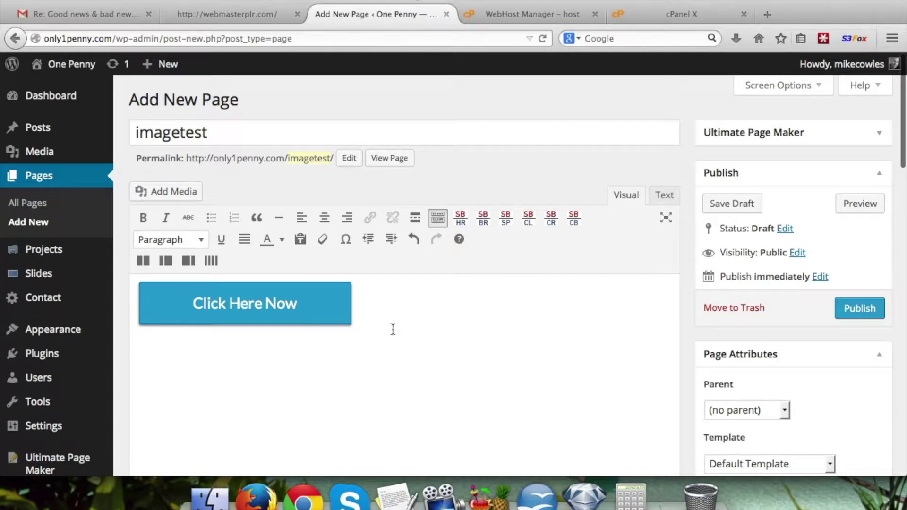
Center the Click Here Now image, then start a new line below it.
click(241, 296)
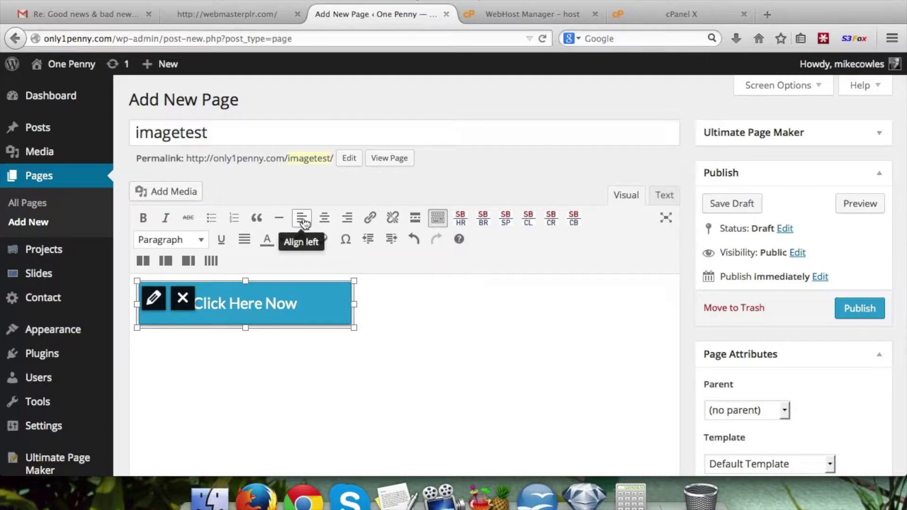
click(348, 221)
click(303, 219)
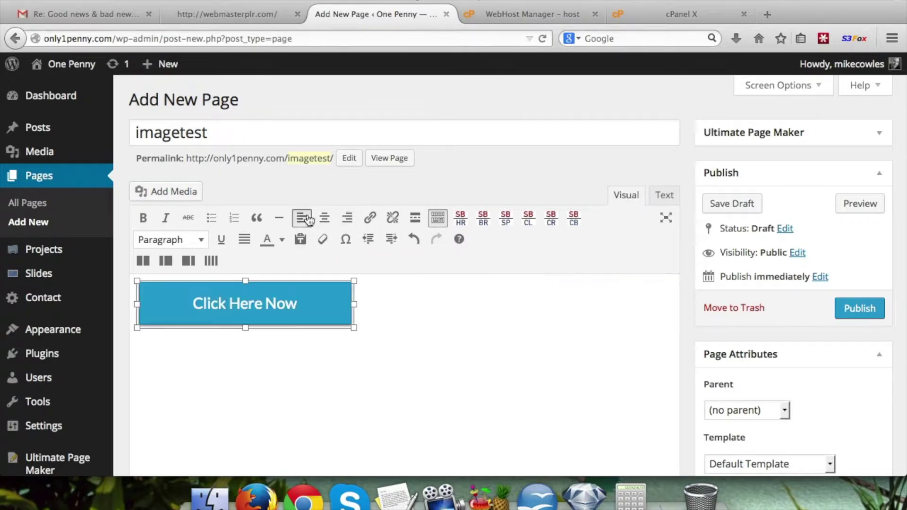
click(324, 218)
click(349, 364)
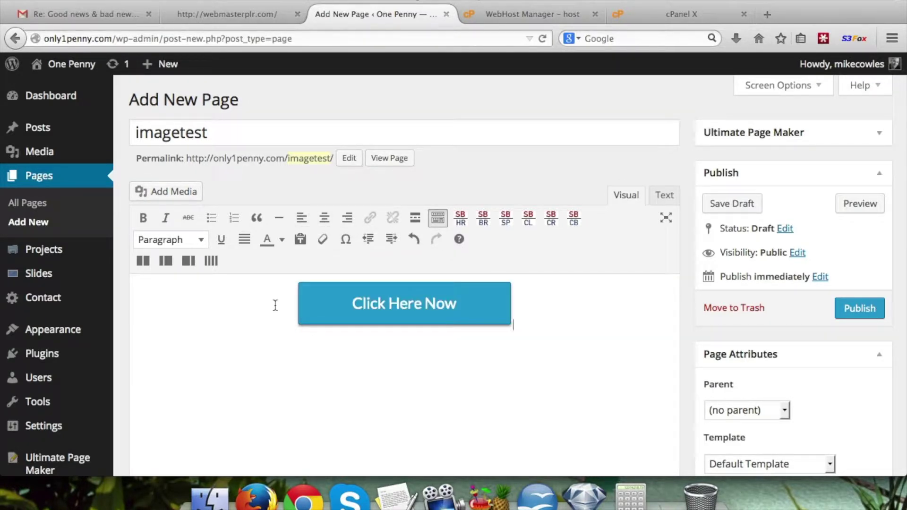
key(Return)
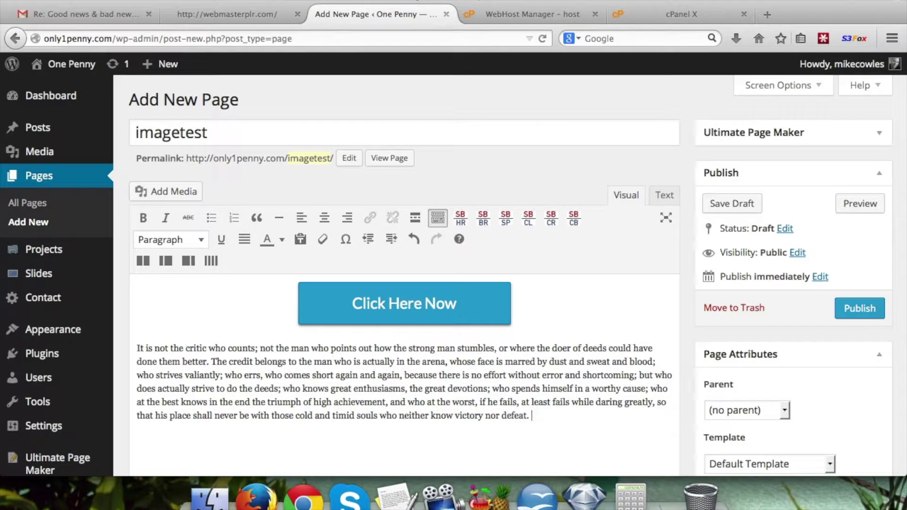
Align the Click Here Now image right so the sample paragraph wraps beside it.
click(401, 315)
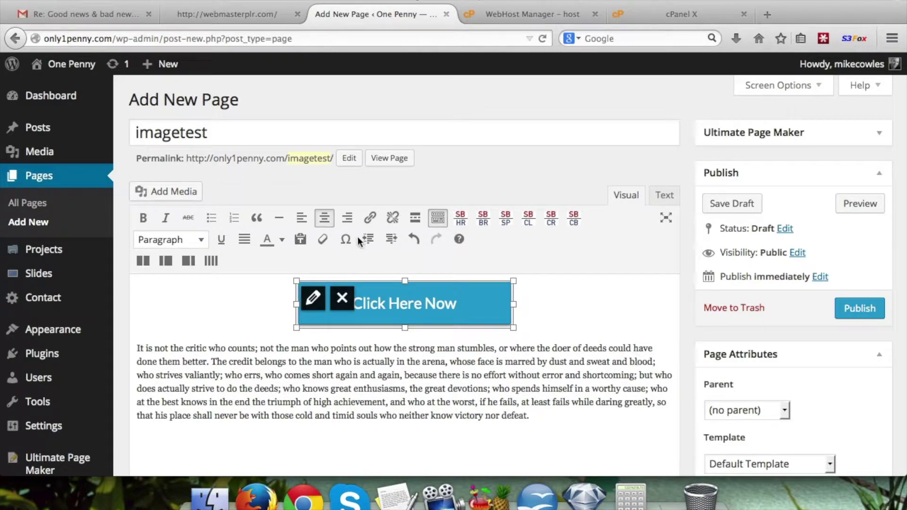
click(347, 218)
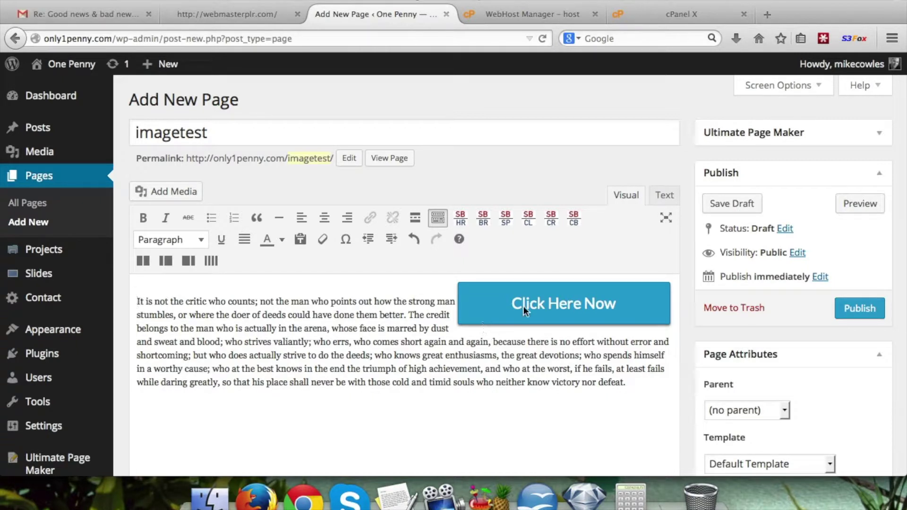
Break the text after 'valiantly;' and before 'if he fails', and drag the image beside paragraph two.
click(313, 342)
key(Return)
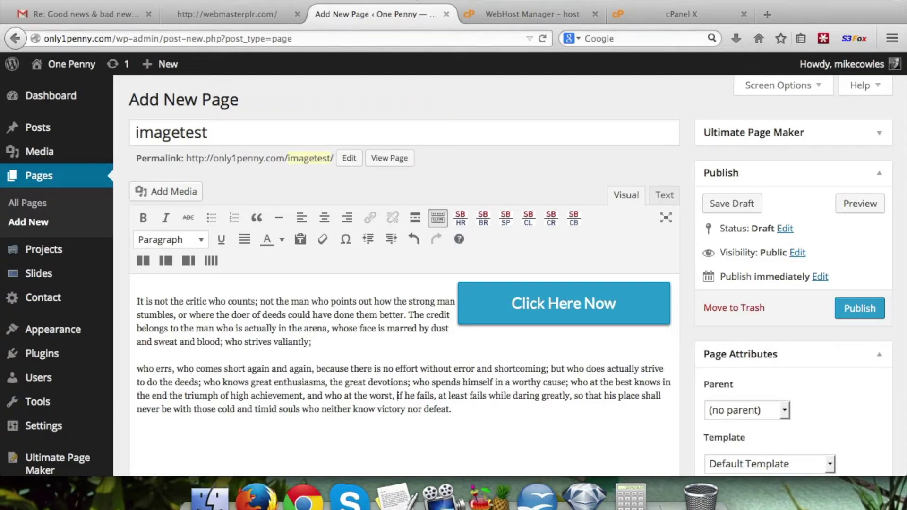
click(397, 395)
key(Return)
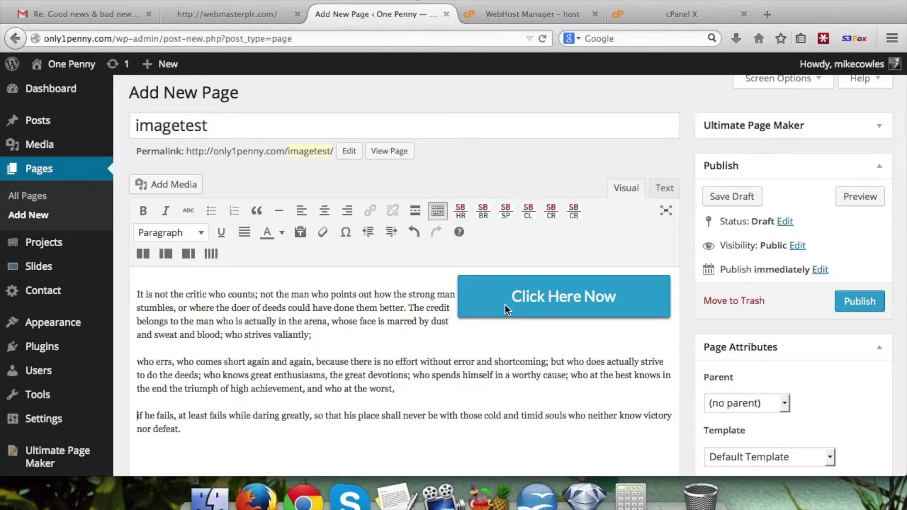
mouse_move(505, 304)
mouse_down()
mouse_move(155, 370)
mouse_move(136, 358)
mouse_up()
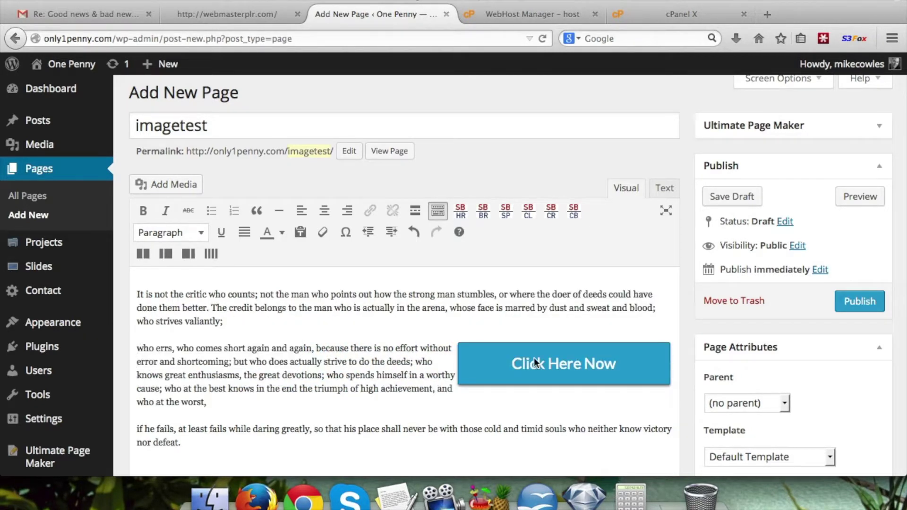